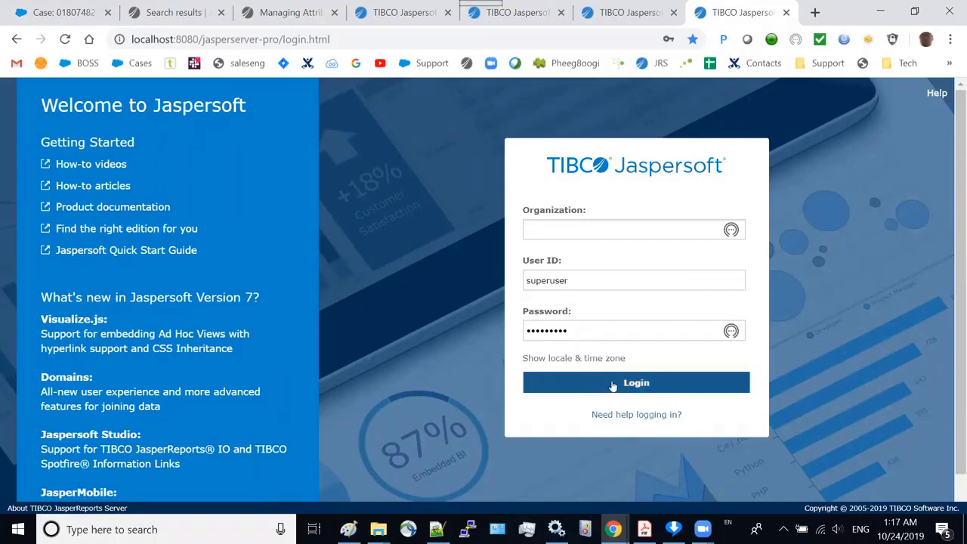
Log in as the system administrator and choose Repository from the View menu.
click(613, 386)
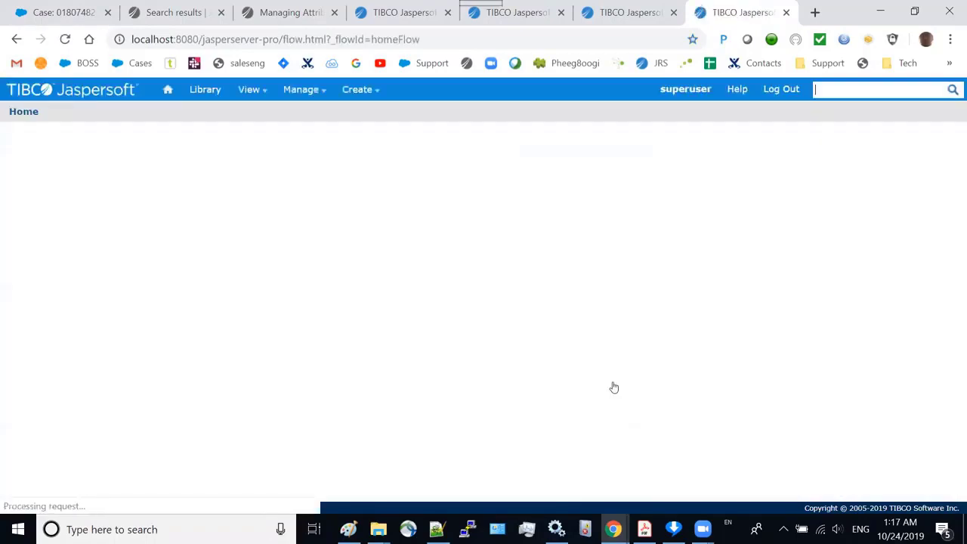
click(249, 91)
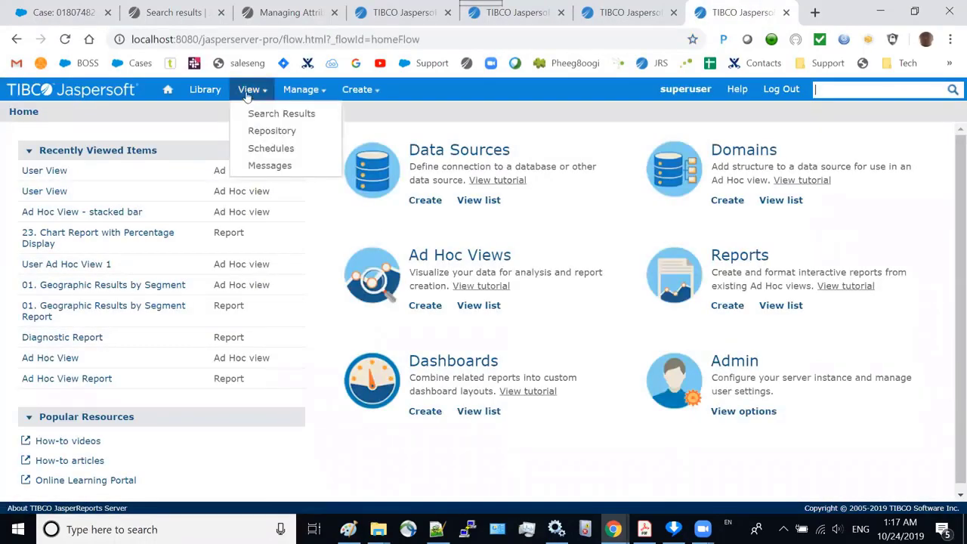
Show the wiki/20191022 folder with its JDBC connection, User Domain and User View.
click(272, 132)
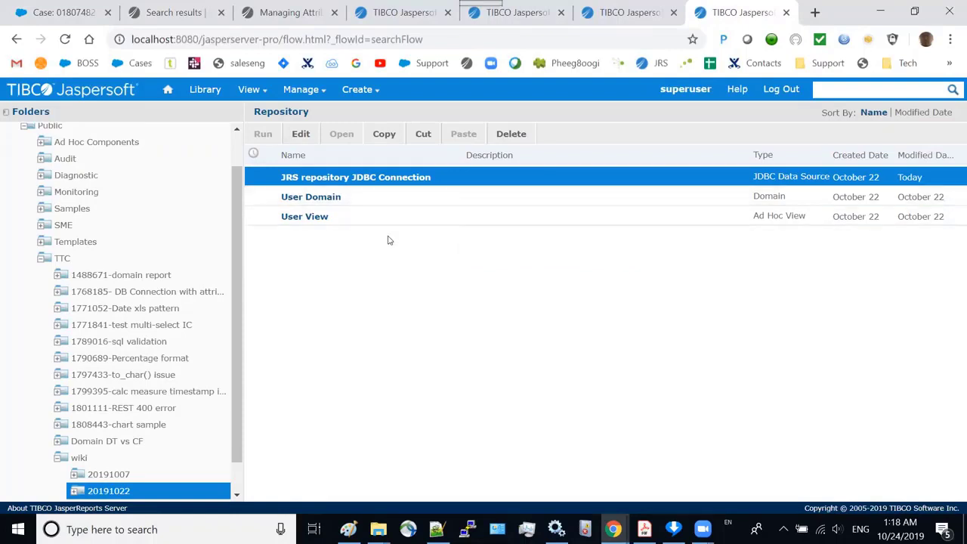
click(301, 135)
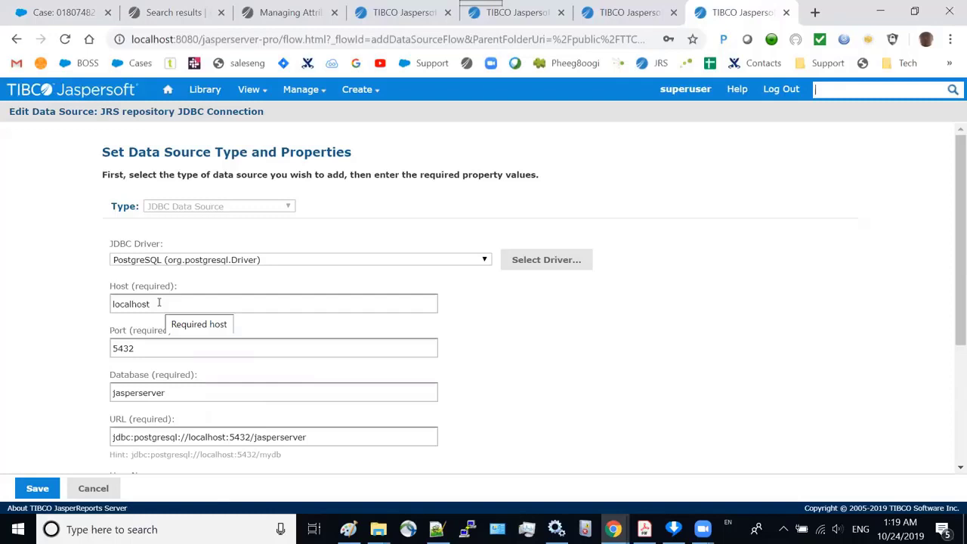
click(95, 492)
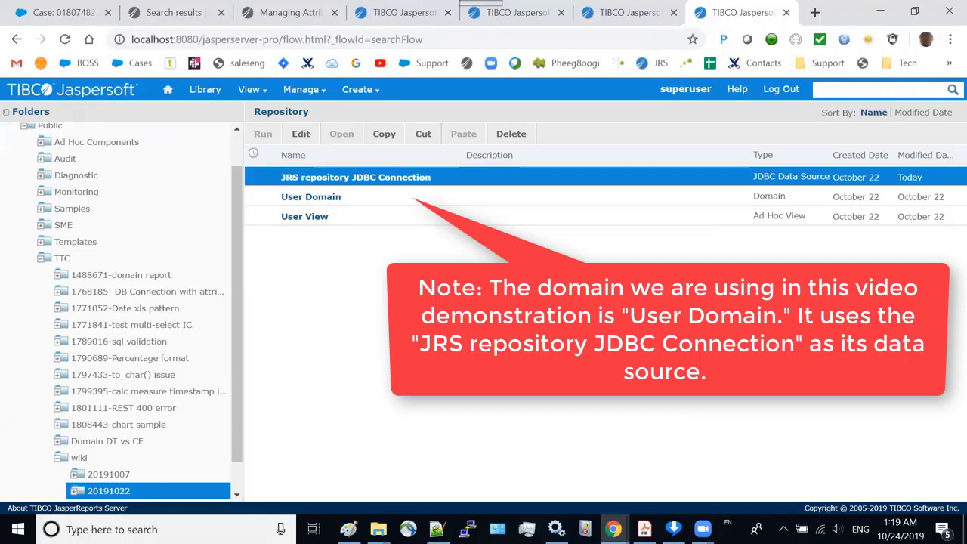
Open User Domain in the domain designer and inspect its + and data dropdown options.
click(326, 198)
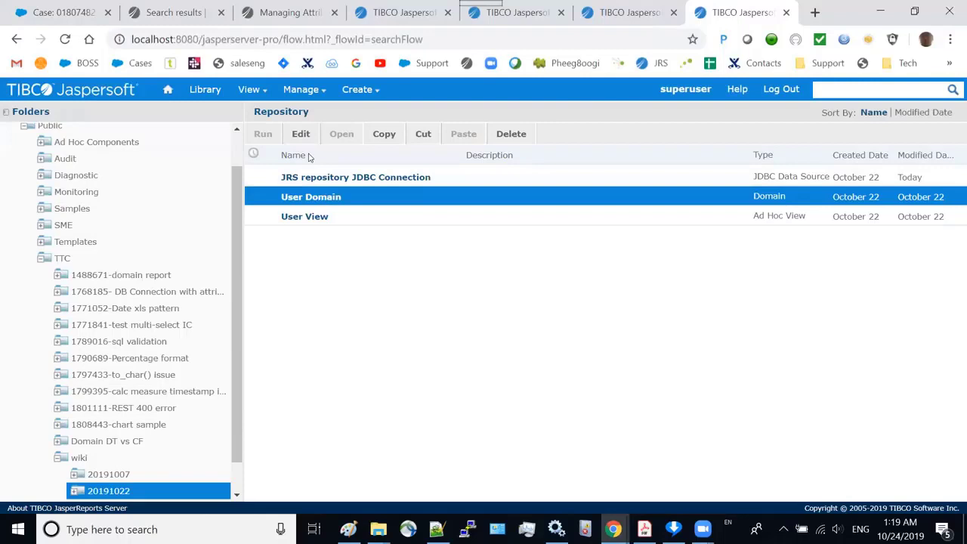
click(301, 137)
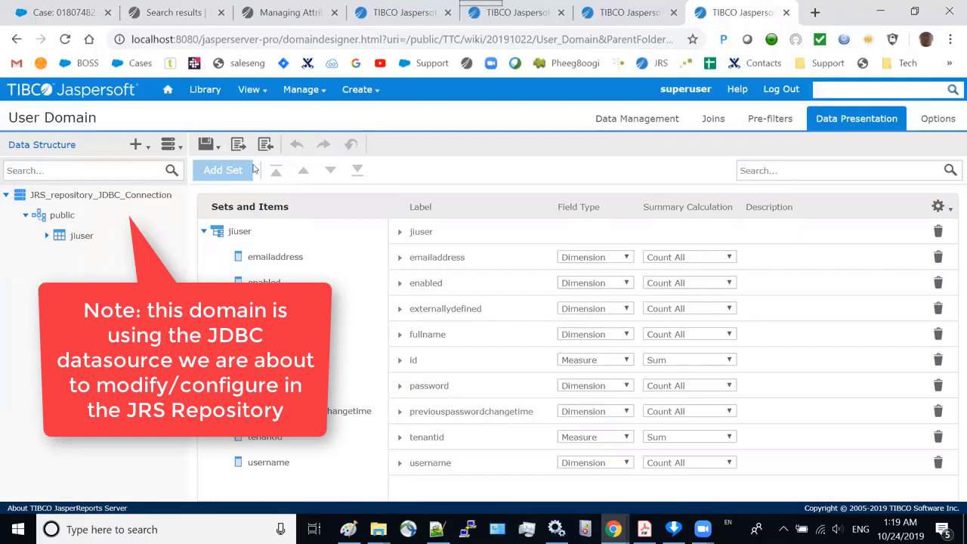
click(137, 146)
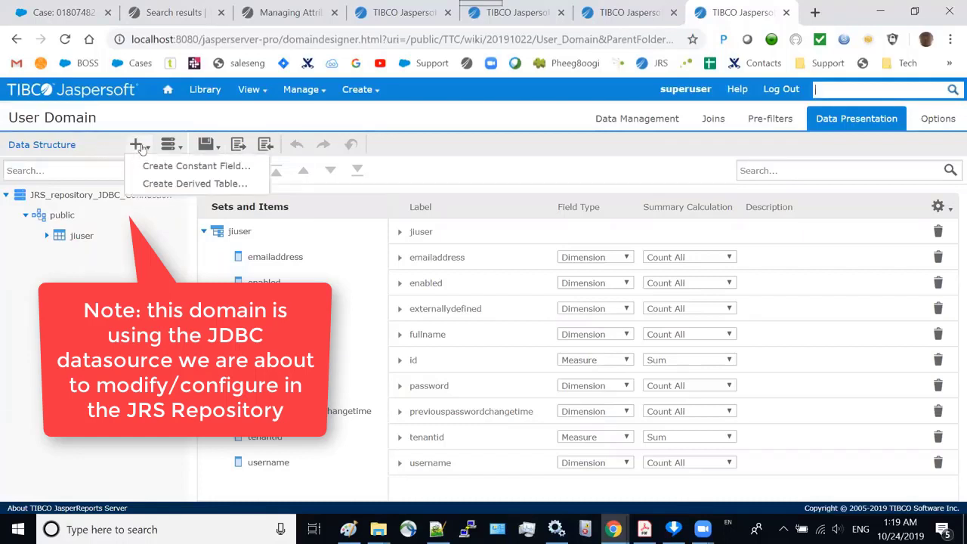
click(166, 148)
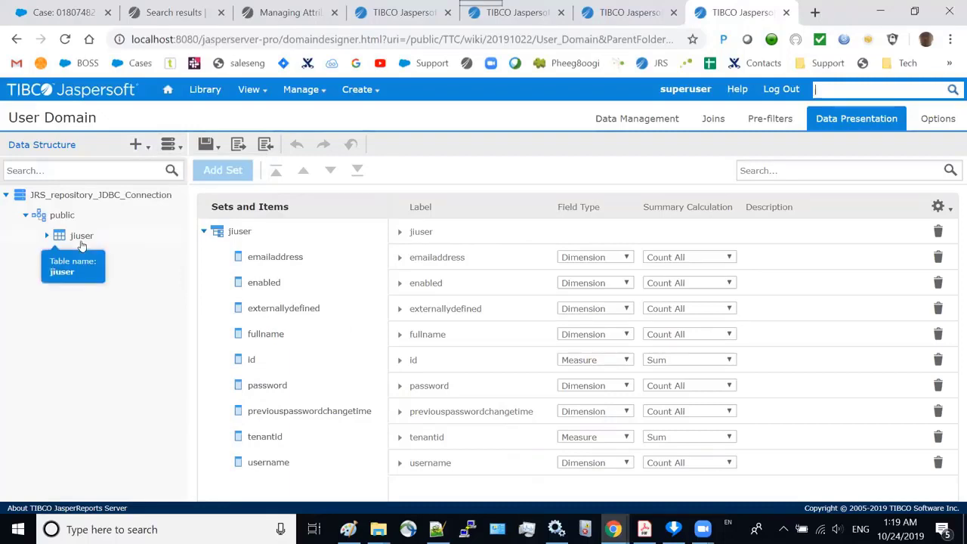
Review User View's username and fullname table, then return to the repository folder.
mouse_move(303, 92)
mouse_move(255, 91)
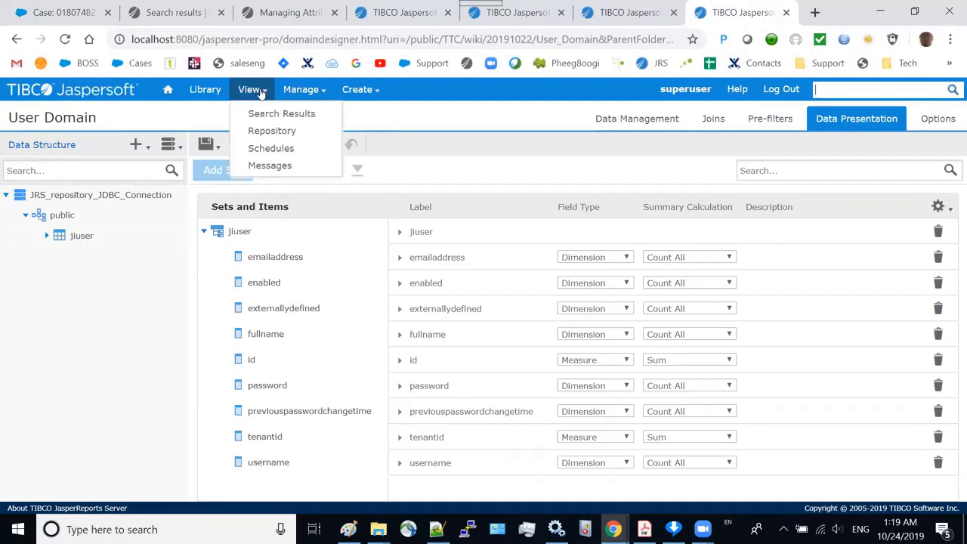
click(278, 131)
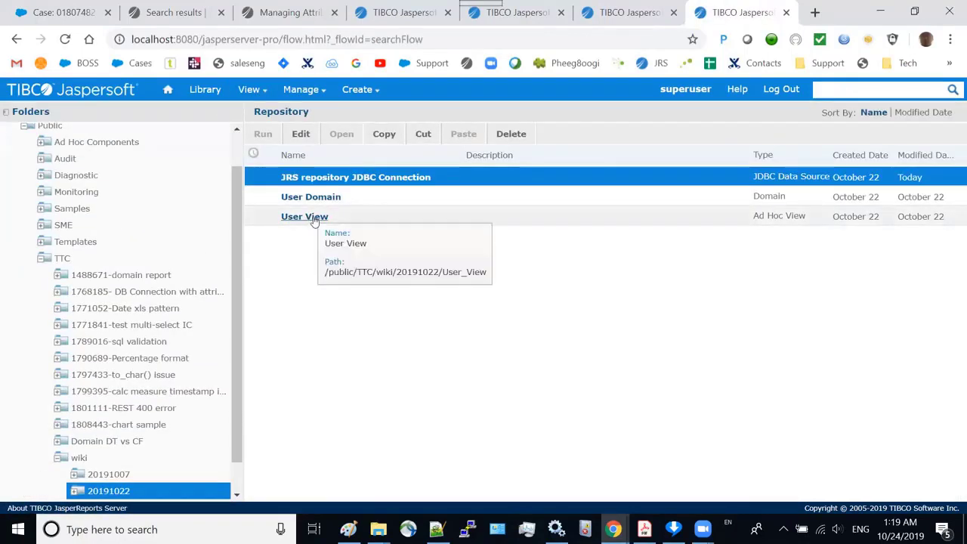
click(314, 218)
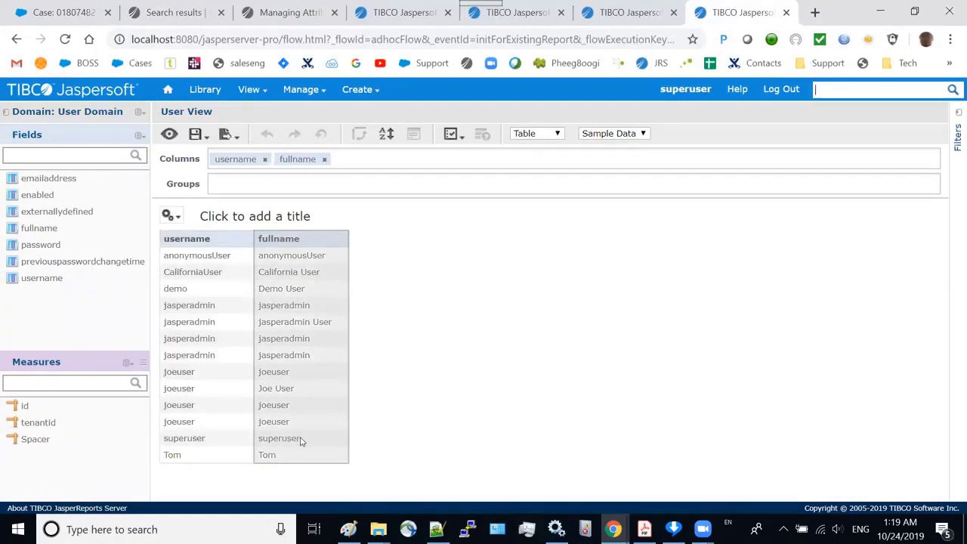
mouse_move(254, 100)
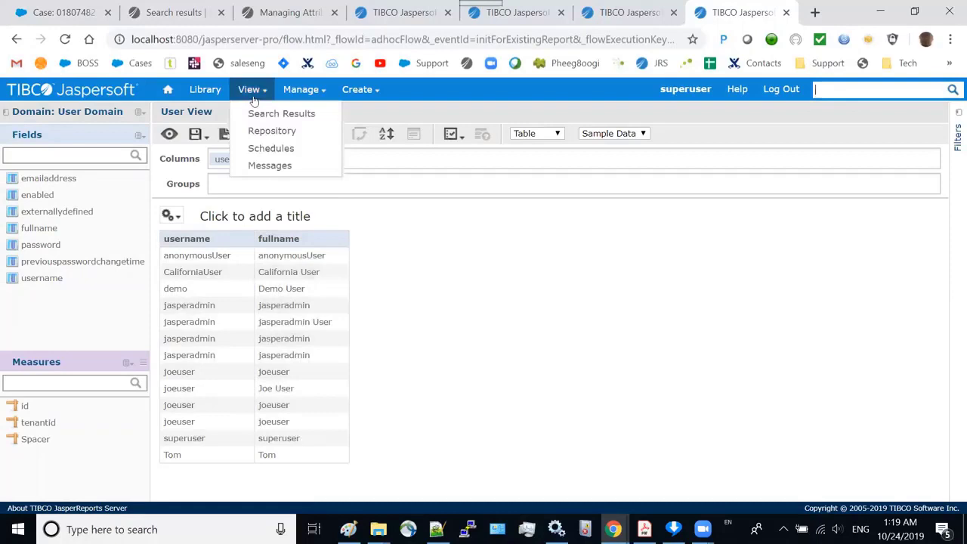
click(283, 132)
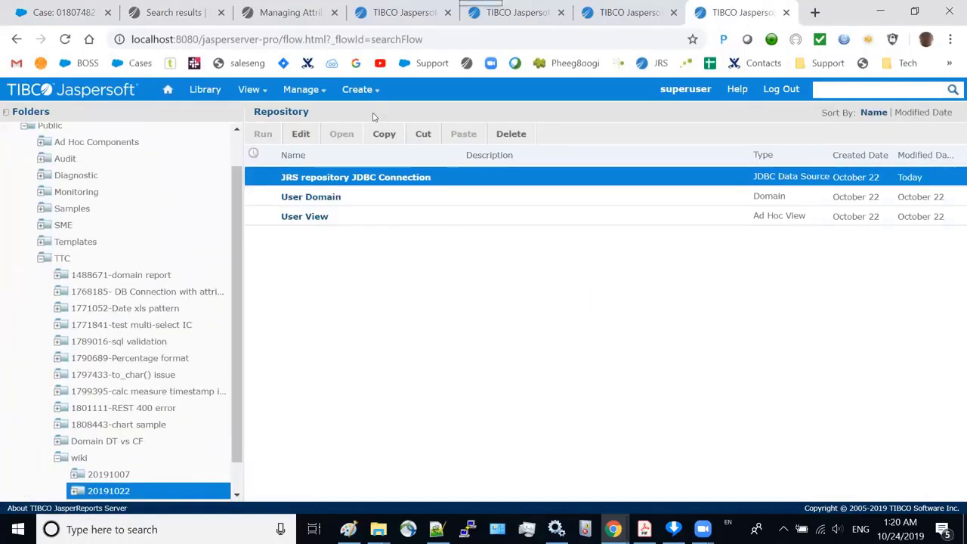
click(360, 26)
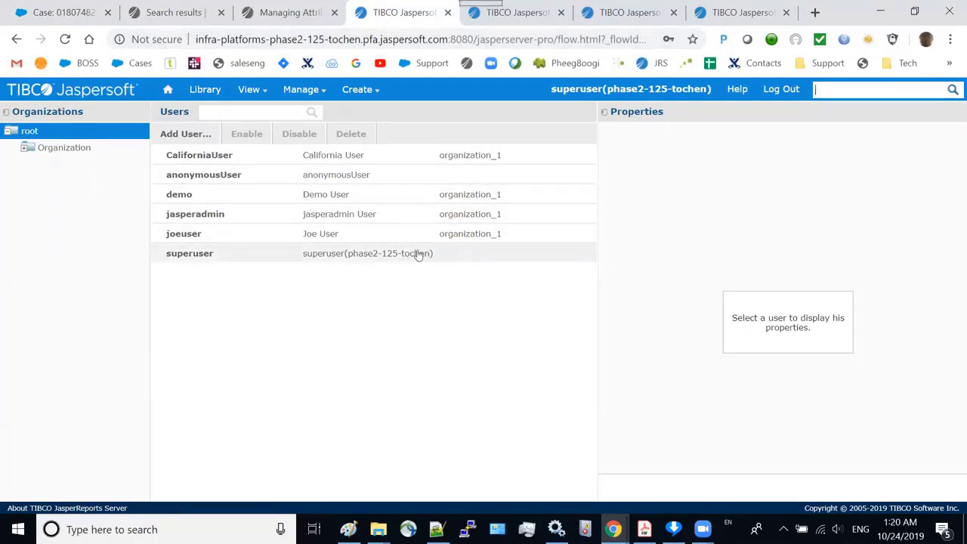
click(495, 27)
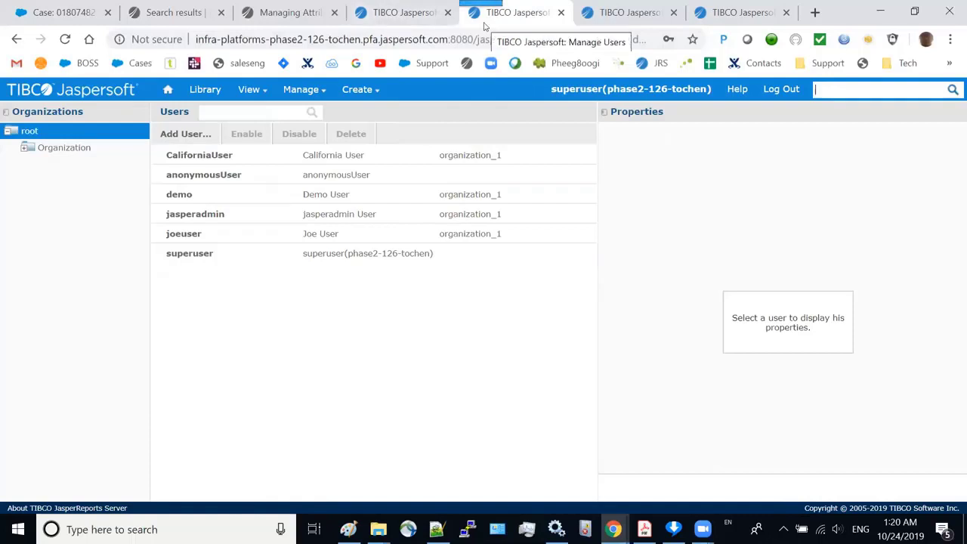
click(651, 26)
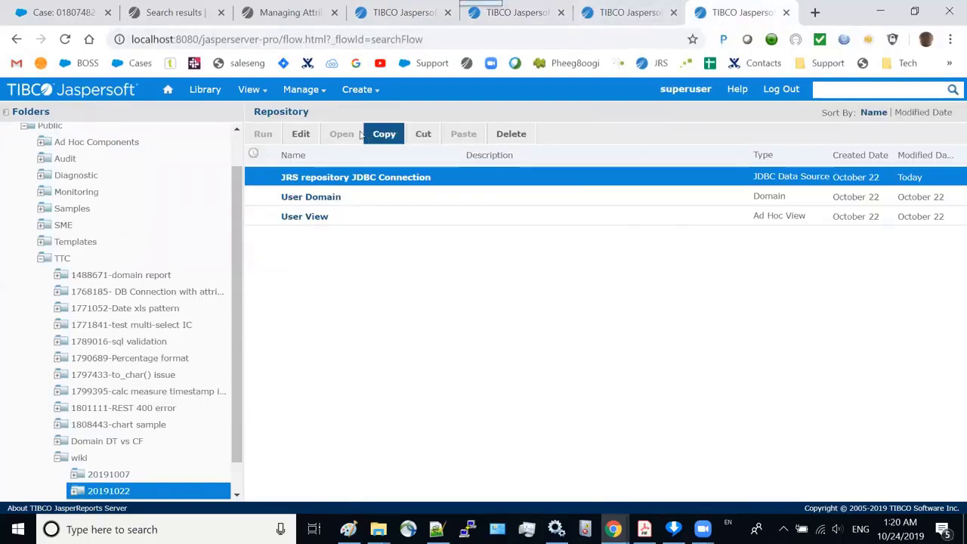
Start editing the JDBC connection, then switch to the Managing Server Attributes documentation.
click(306, 135)
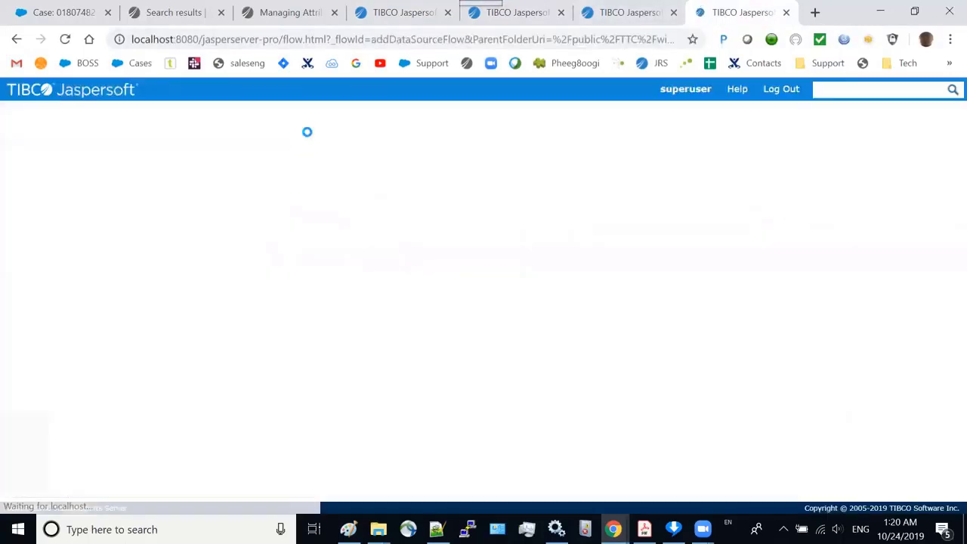
click(290, 12)
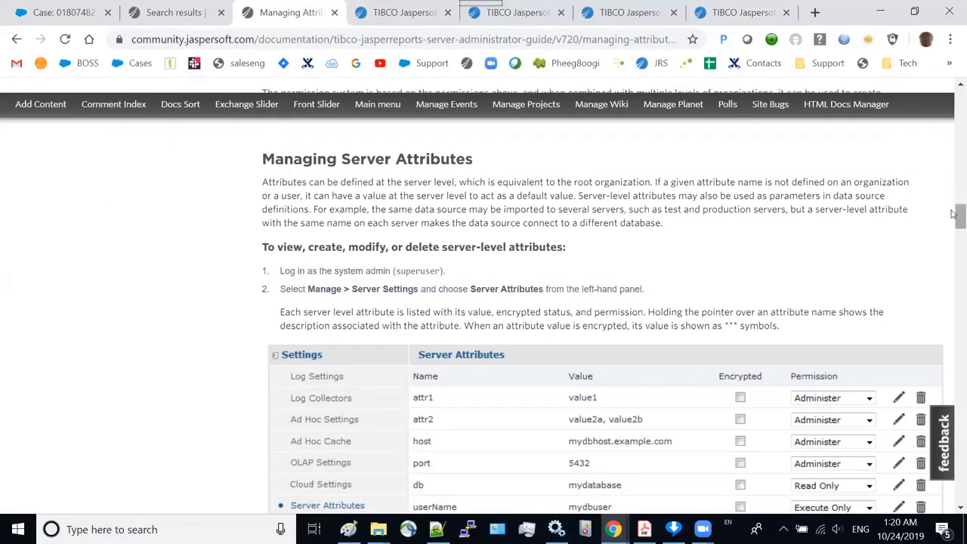
Bring up the Notepad++ notes file and select its managing-attributes documentation URL.
scroll(953, 216, down, 2)
scroll(954, 217, up, 3)
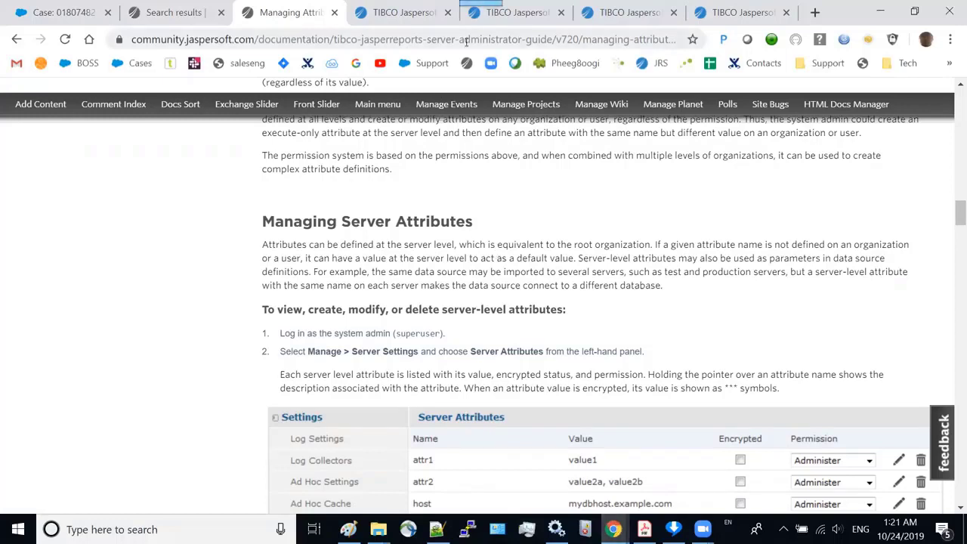
mouse_move(436, 528)
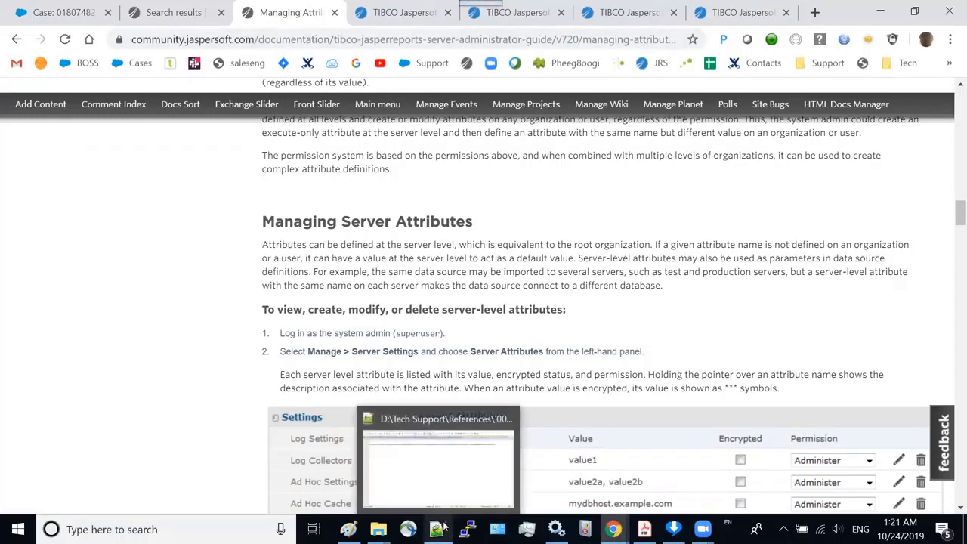
click(451, 483)
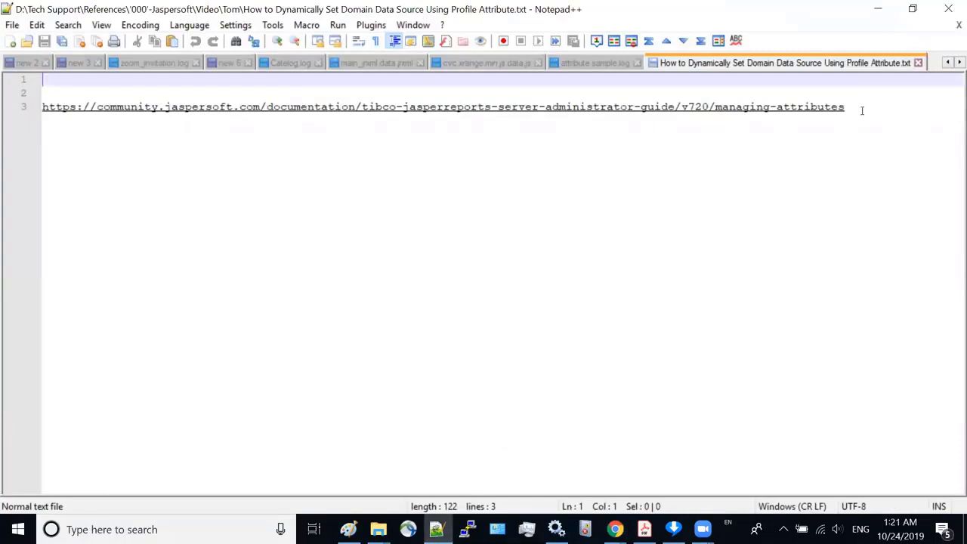
mouse_move(862, 111)
mouse_down()
mouse_move(630, 110)
mouse_move(846, 109)
mouse_up()
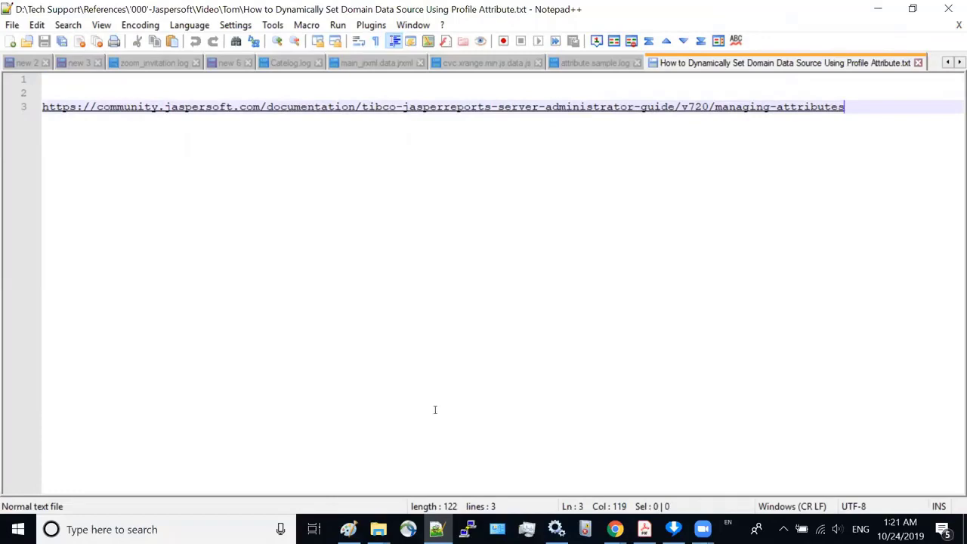
Read section 2.4.5 in the PDF guide, then return to Chrome's Managing Attributes window.
click(615, 528)
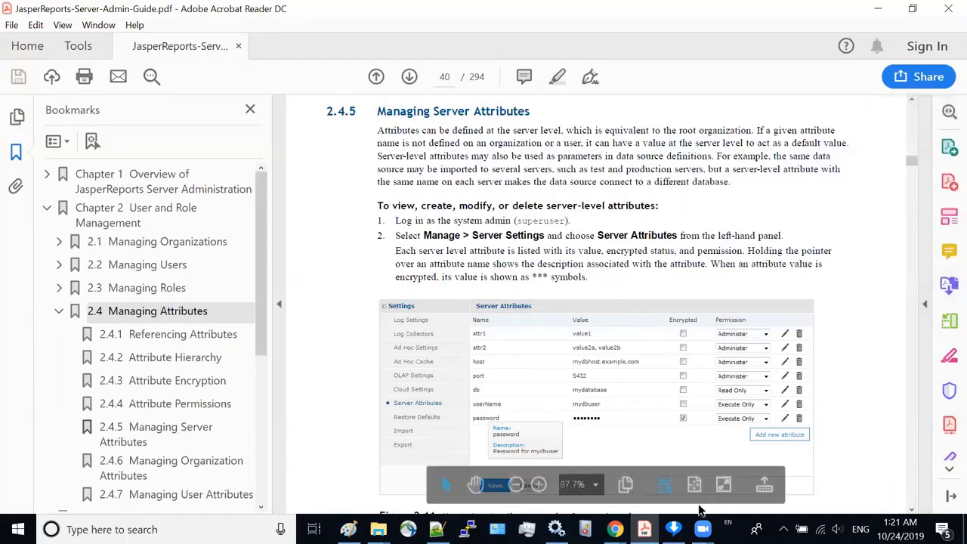
click(614, 529)
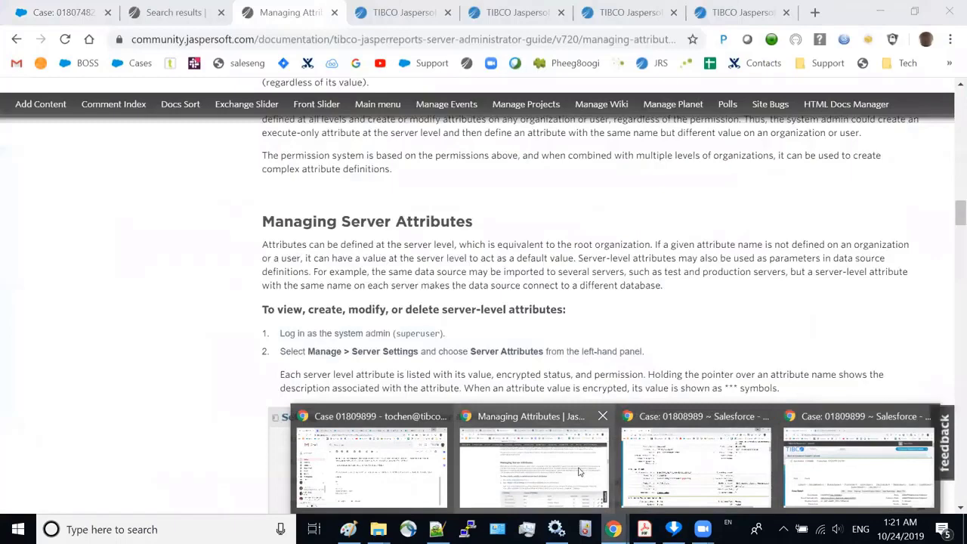
Check the server attribute settings, then return to the JDBC data source being edited.
click(584, 473)
key(ctrl+9)
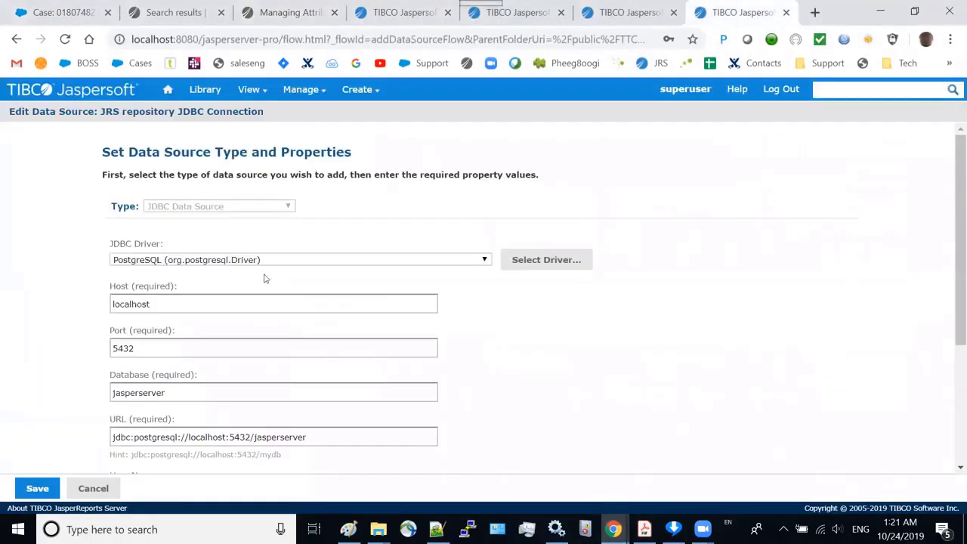
click(627, 13)
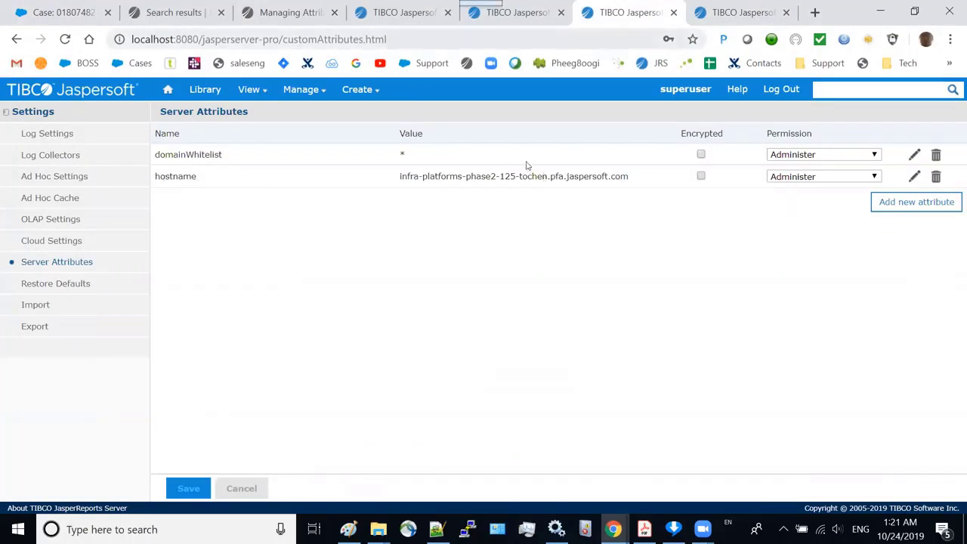
click(739, 12)
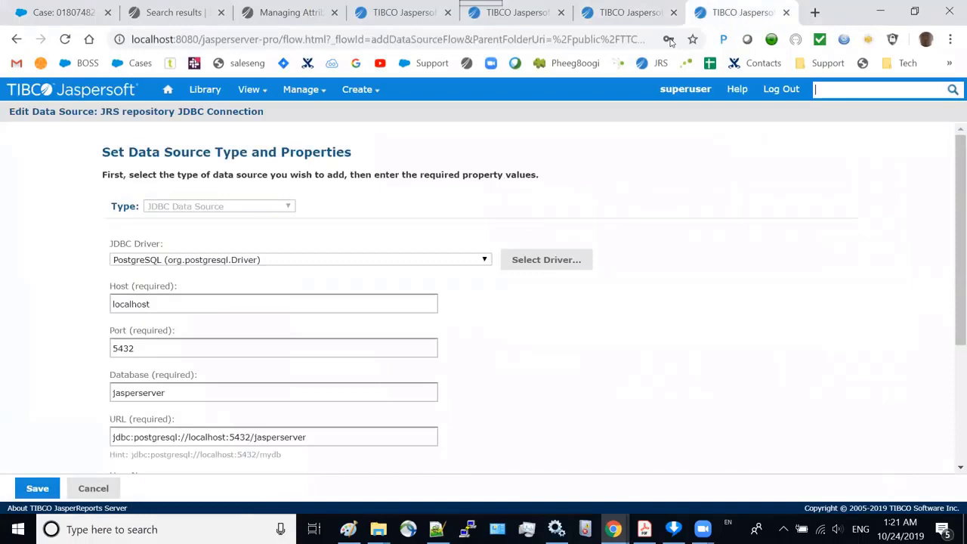
Replace Host 'localhost' with {attribute('hostname')}, test the connection, and save.
drag(177, 307, 10, 309)
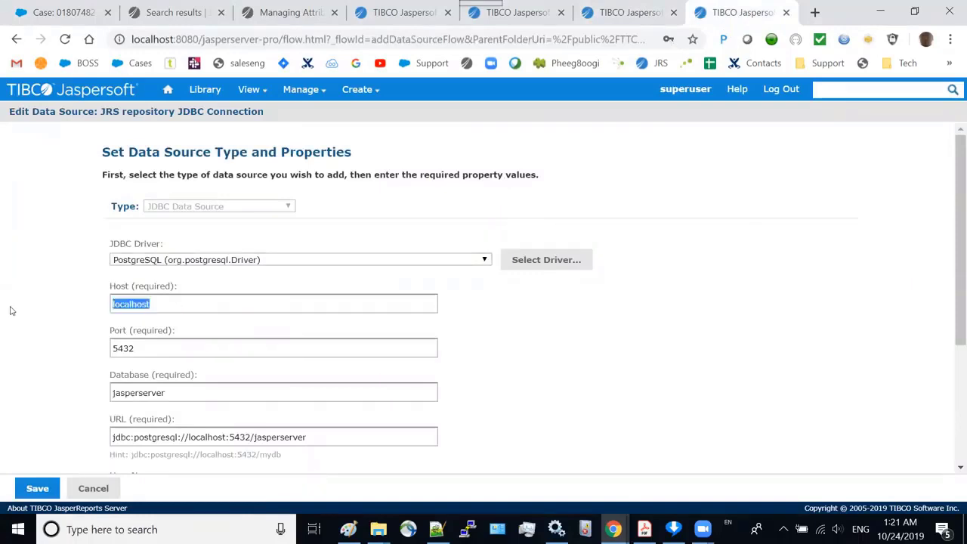
text({attribute('hostname')})
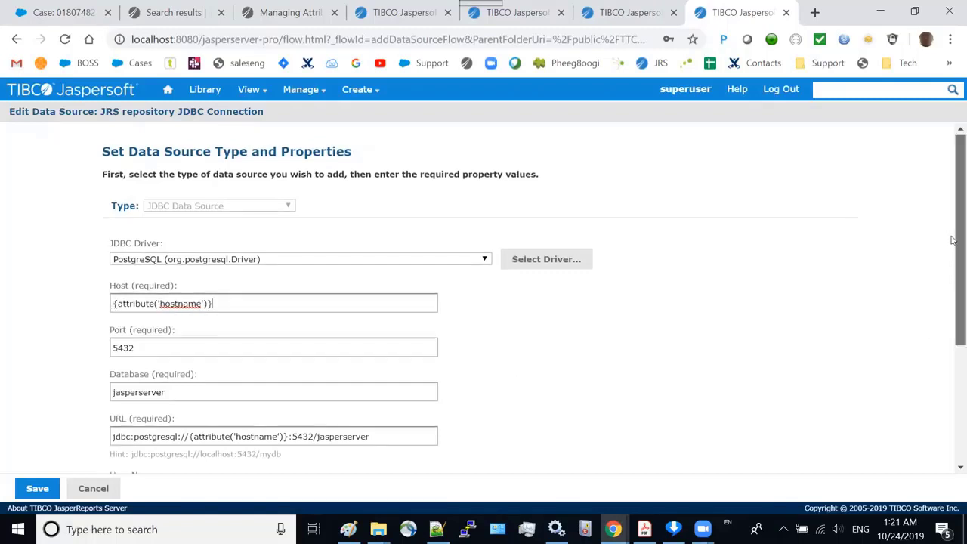
drag(952, 240, 952, 412)
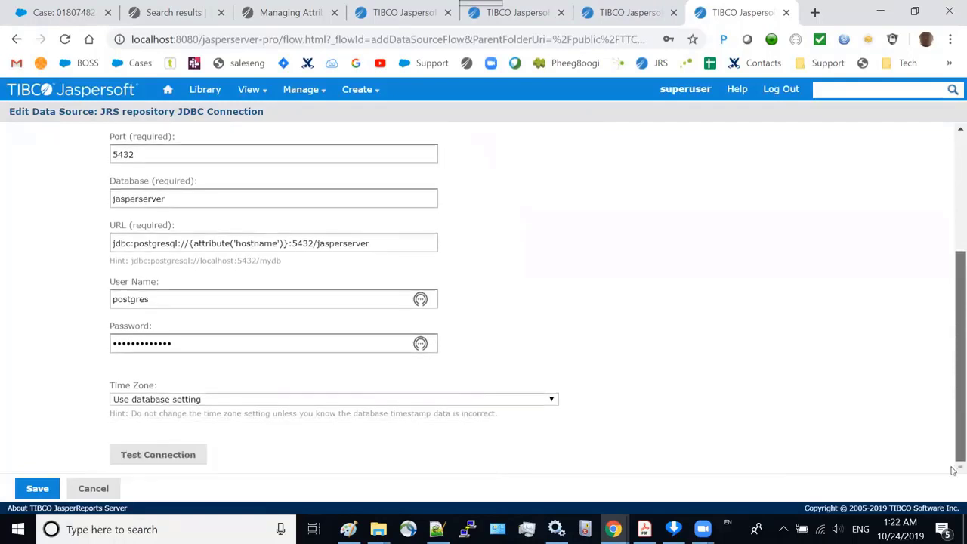
click(139, 463)
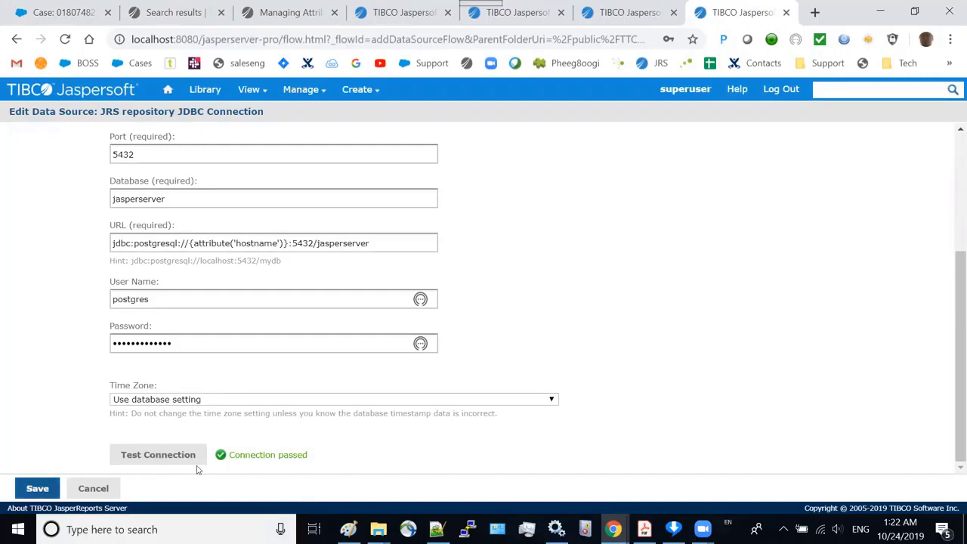
click(36, 490)
Confirm the data source save, clear all Ad Hoc cache entries, and return to the repository.
click(346, 468)
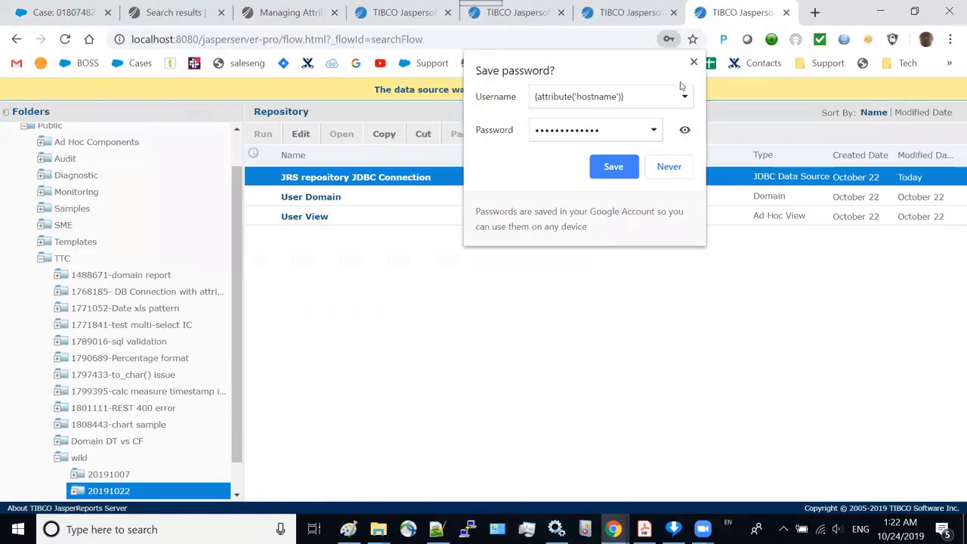
click(694, 61)
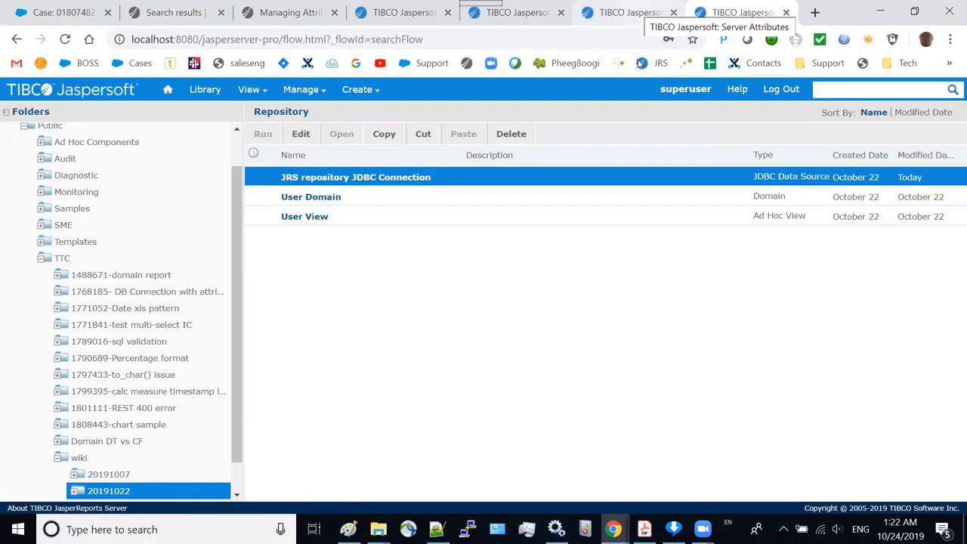
click(627, 12)
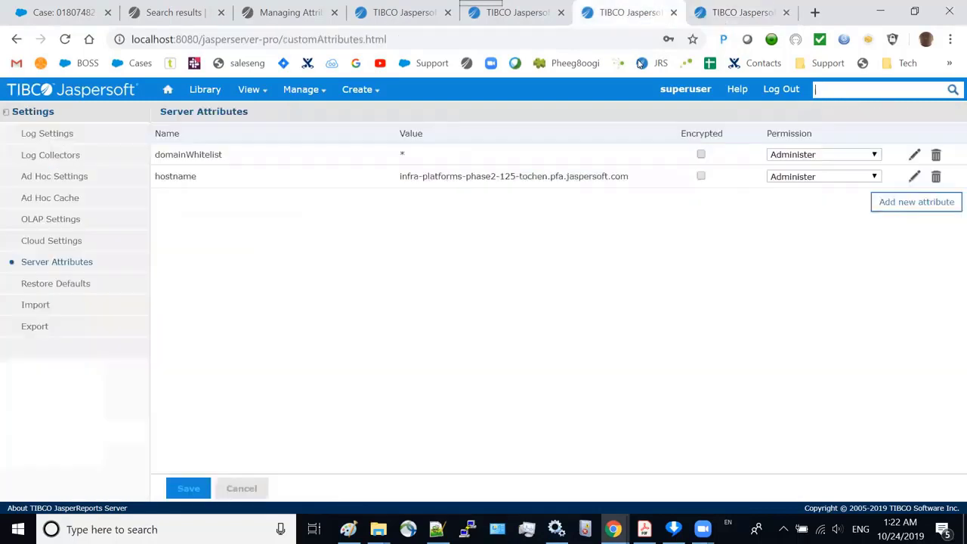
click(46, 202)
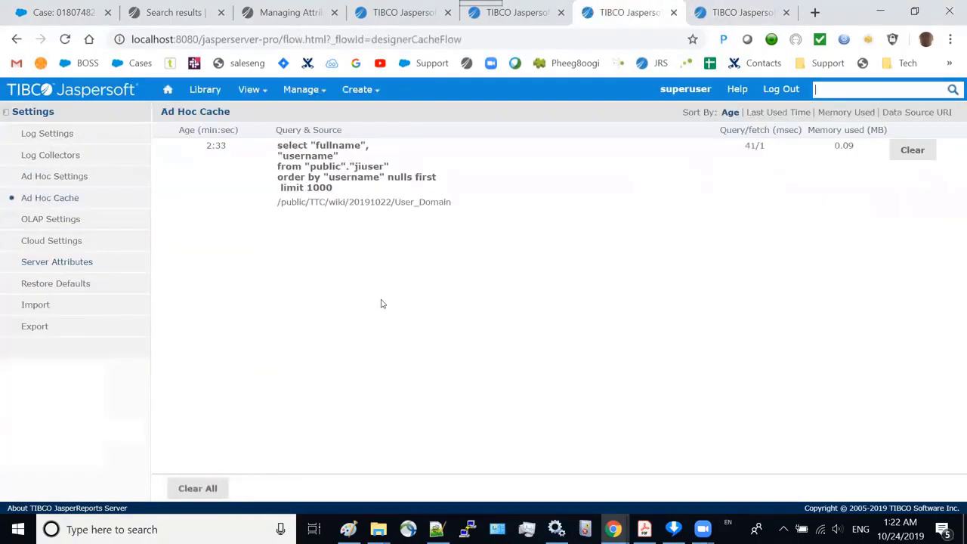
click(210, 488)
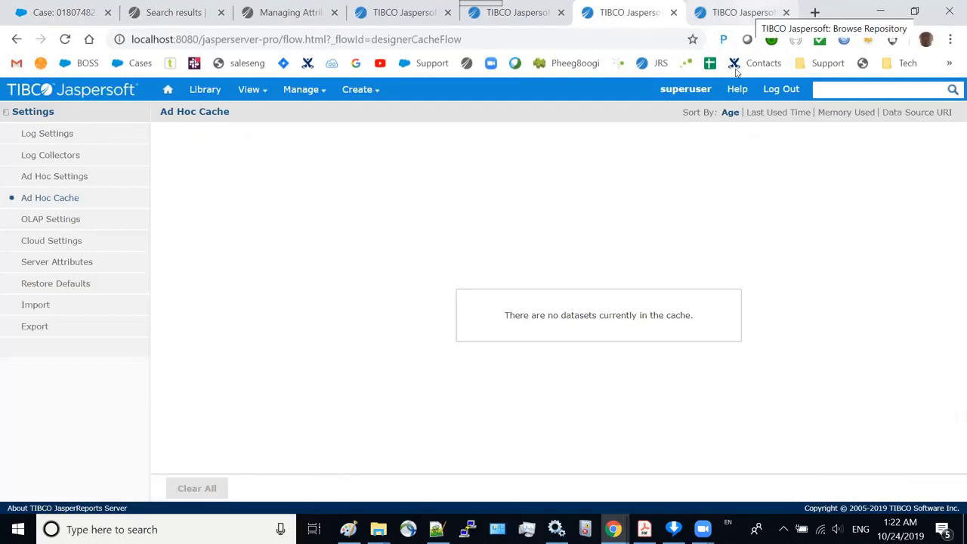
click(740, 12)
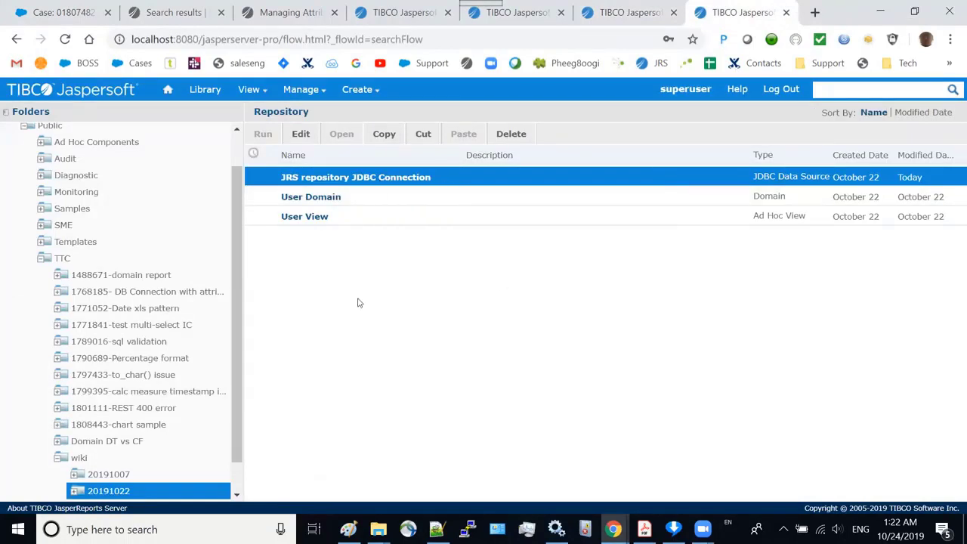
Open User View to see the 125-instance superuser fullname, then return to the Ad Hoc cache page.
click(307, 217)
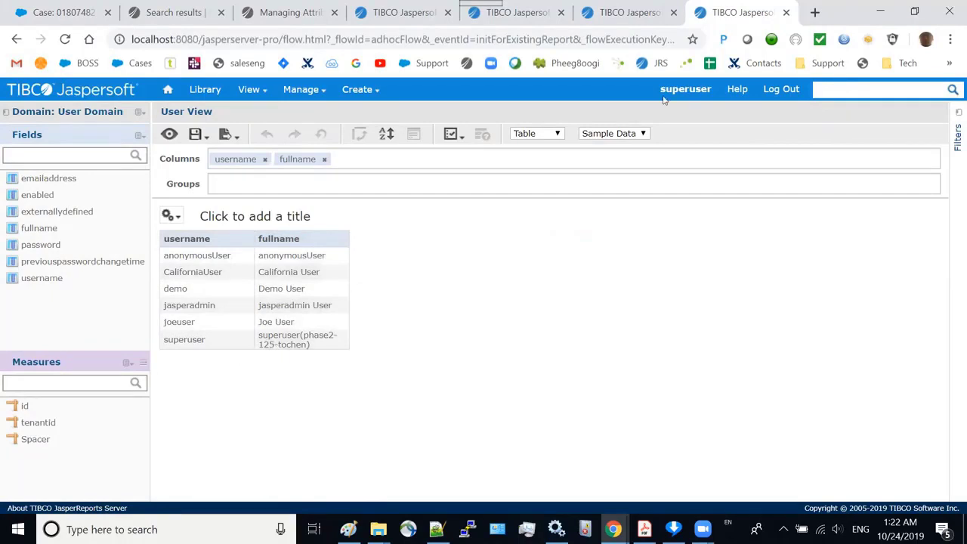
key(ctrl+shift+Tab)
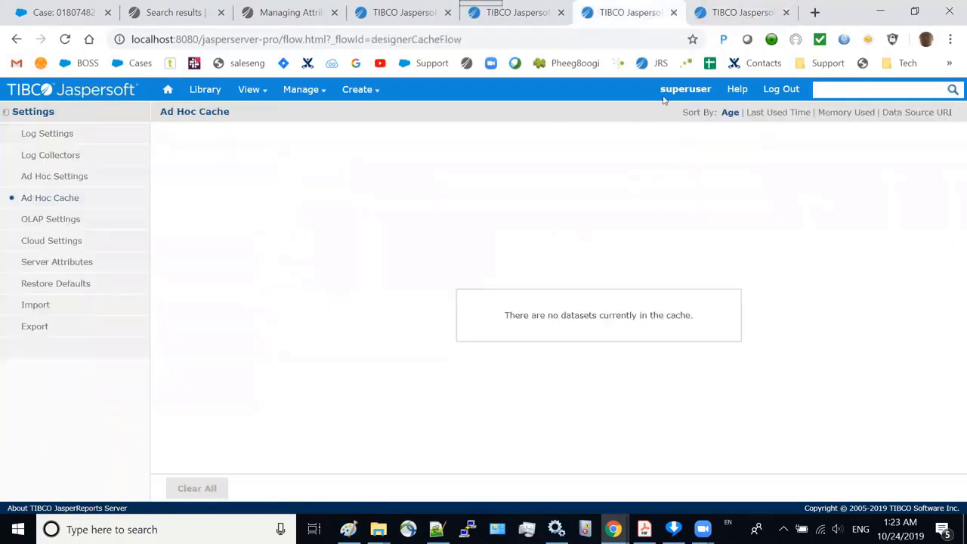
Edit the hostname server attribute value from 125 to 126, pointing it at phase2-126, and save.
click(88, 262)
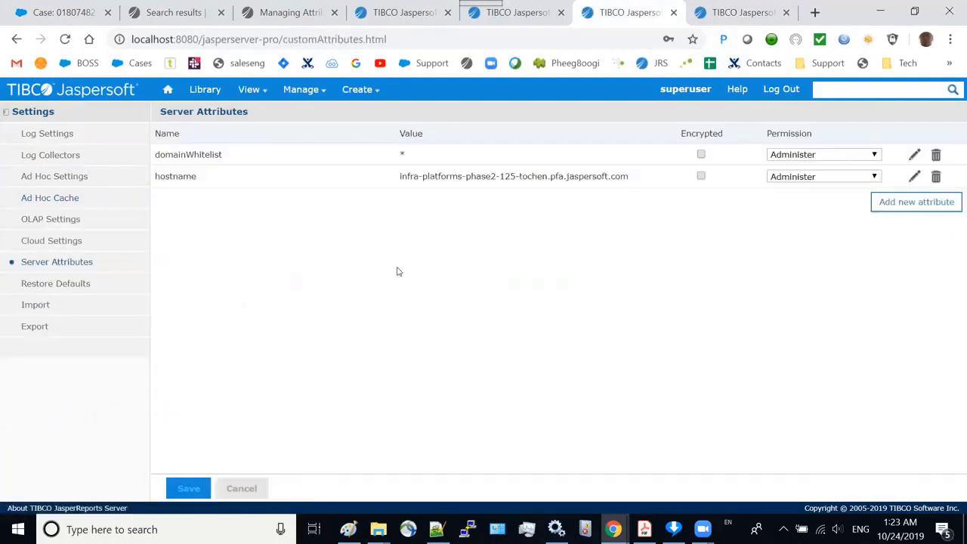
click(915, 177)
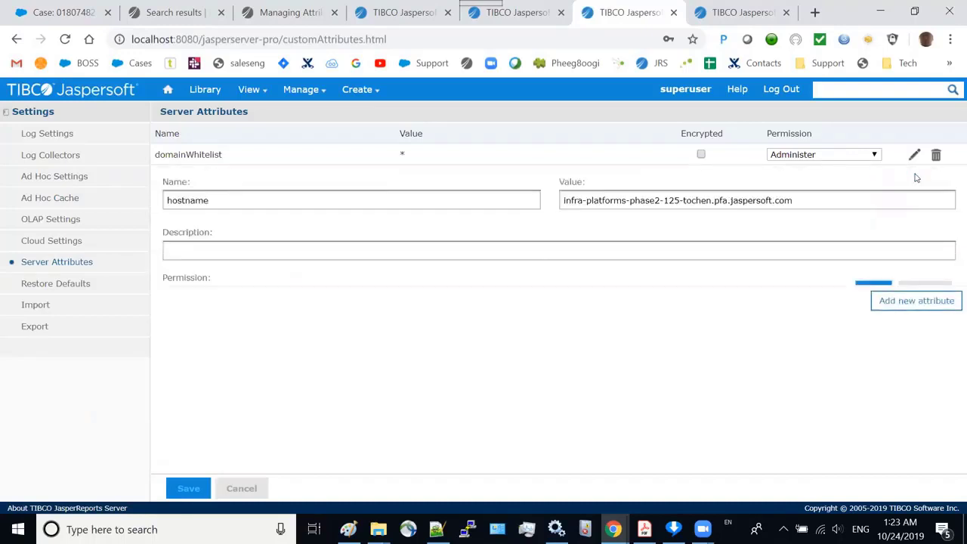
click(677, 201)
key(BackSpace)
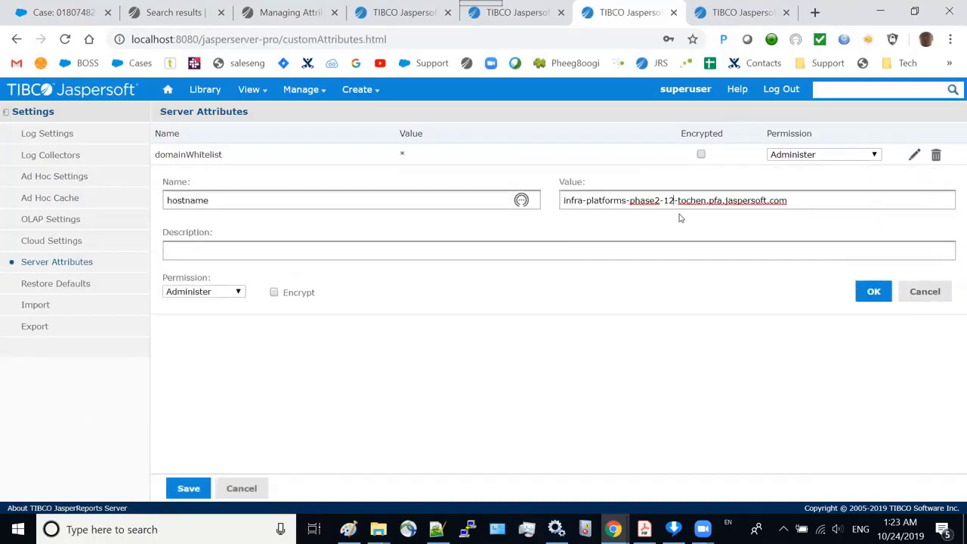
text(6)
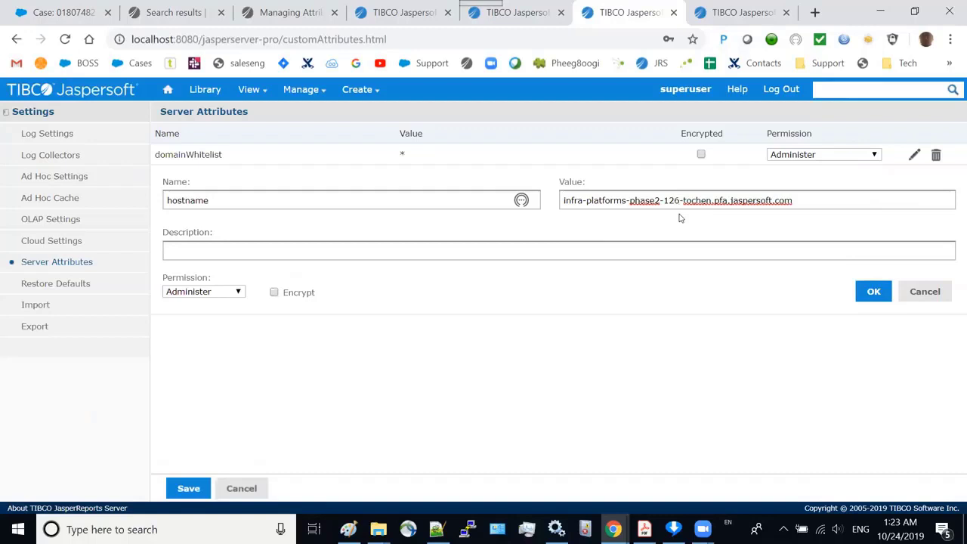
click(874, 292)
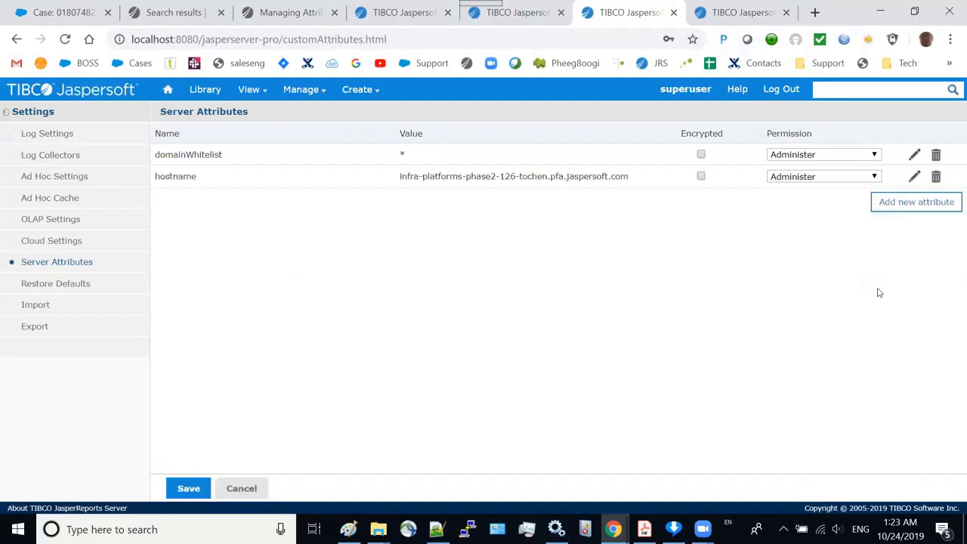
click(193, 491)
Clear all Ad Hoc cache entries, then reopen User View from the Repository to show phase2-126 data.
click(47, 200)
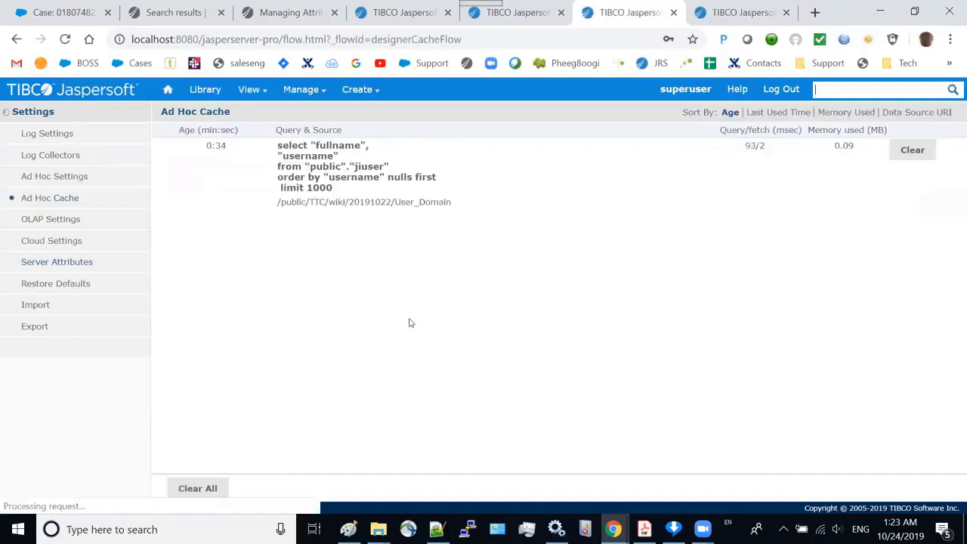
click(198, 489)
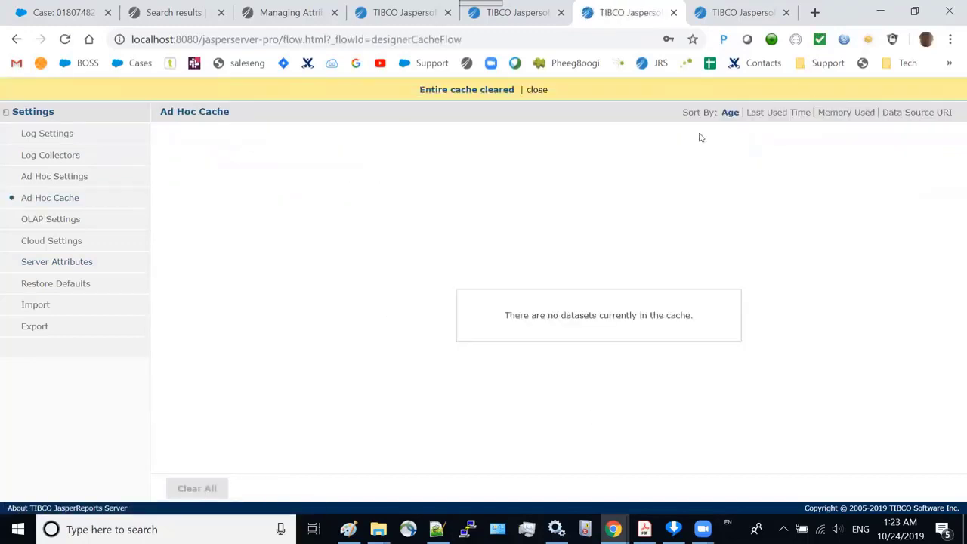
key(ctrl+Tab)
mouse_move(252, 89)
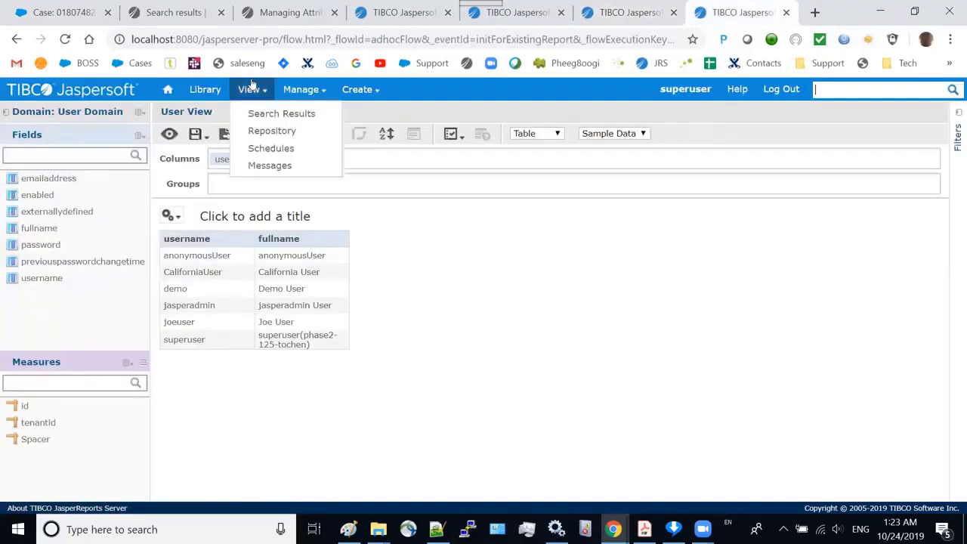
click(272, 131)
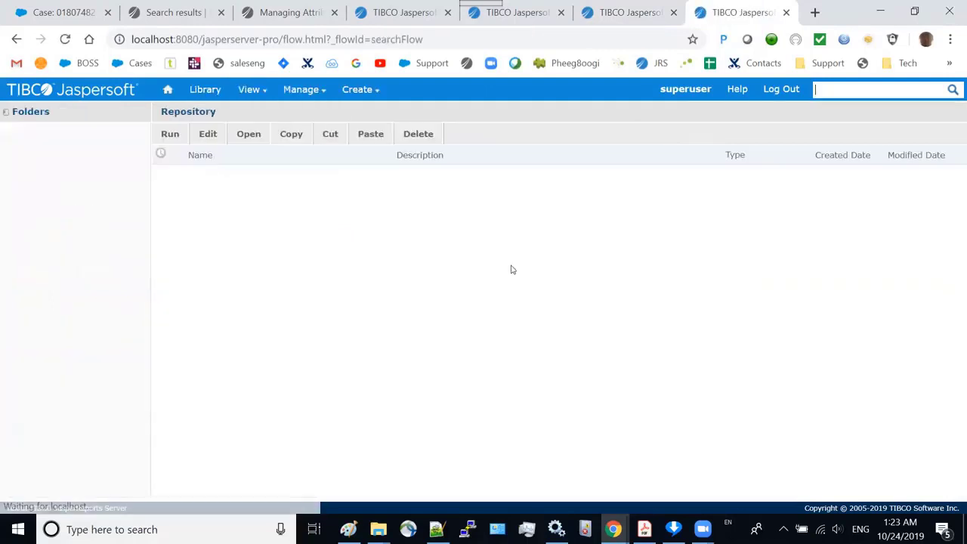
double_click(307, 217)
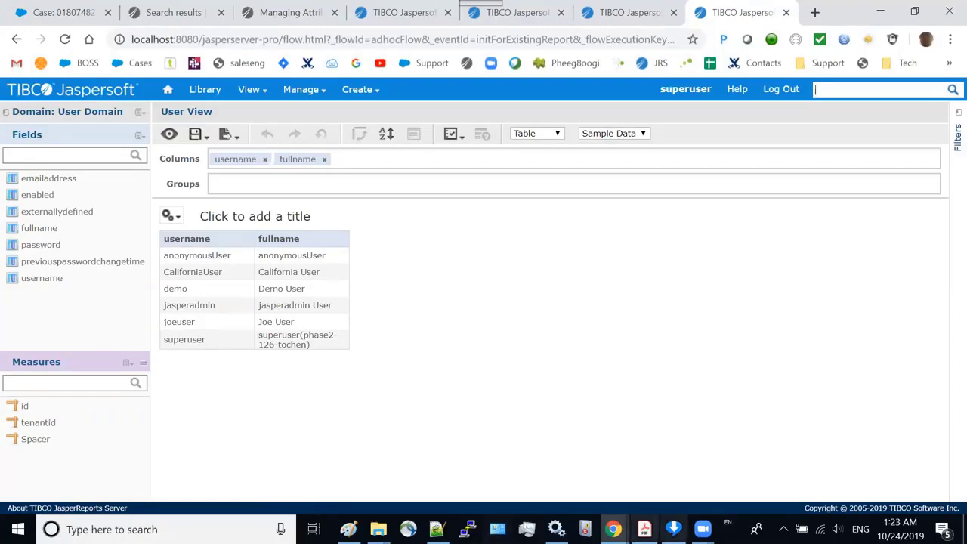
click(673, 529)
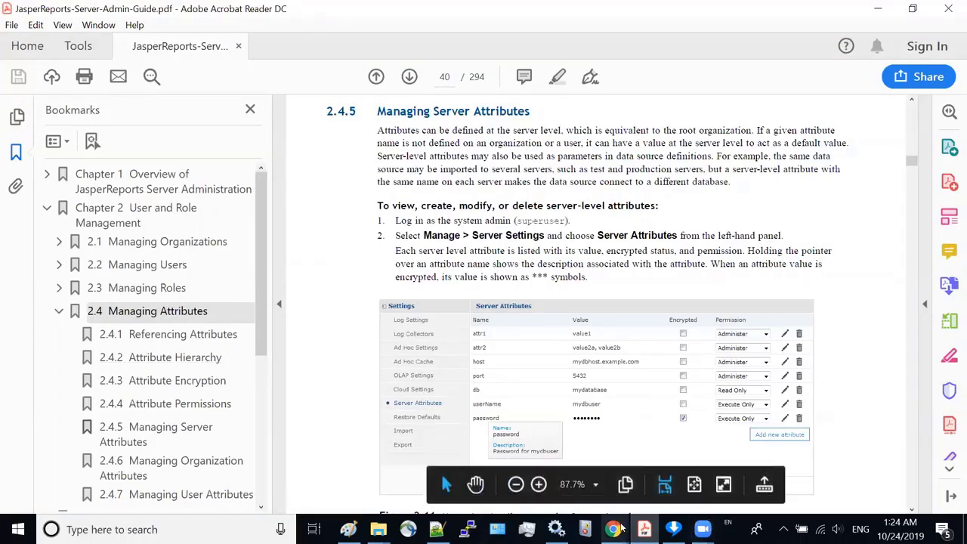
mouse_move(613, 529)
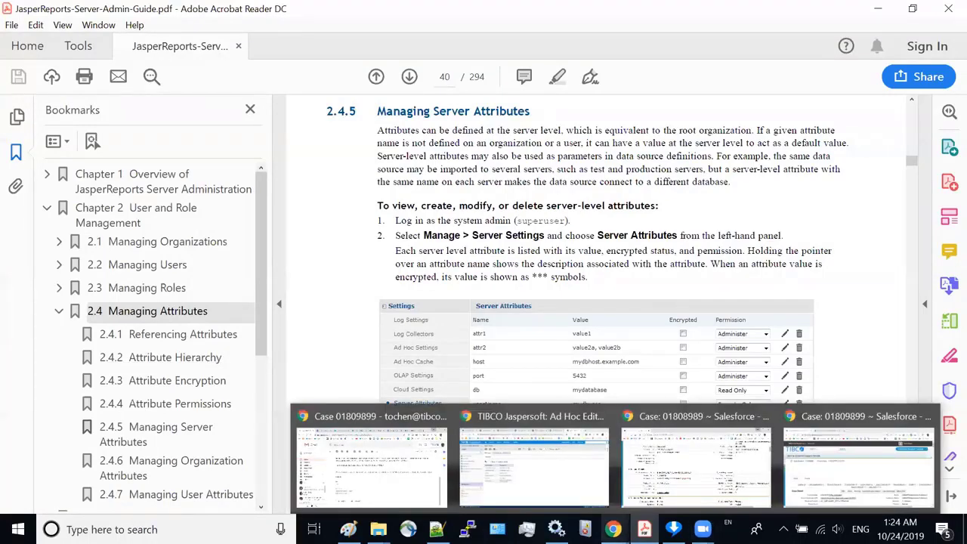
click(590, 483)
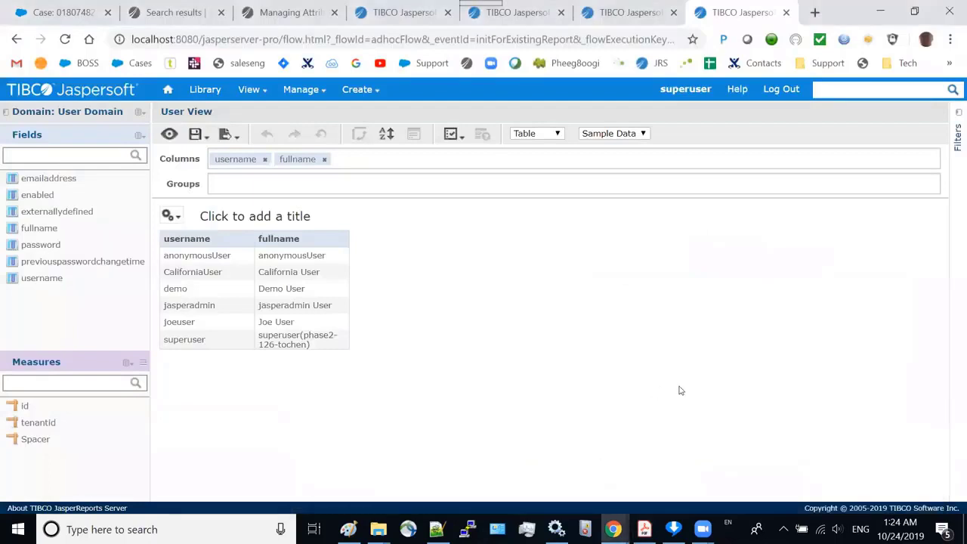